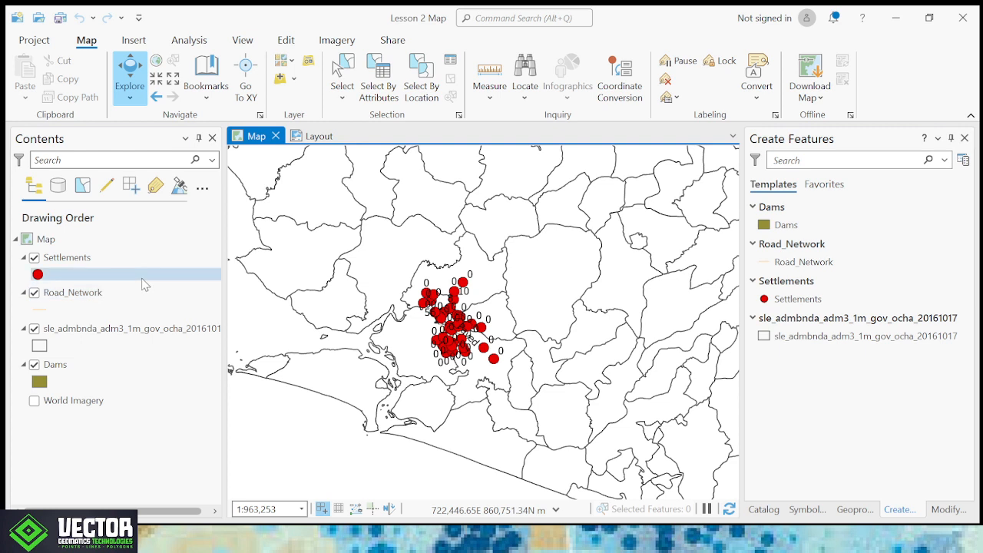
Step: Open the attribute table of the Settlements layer
click(130, 259)
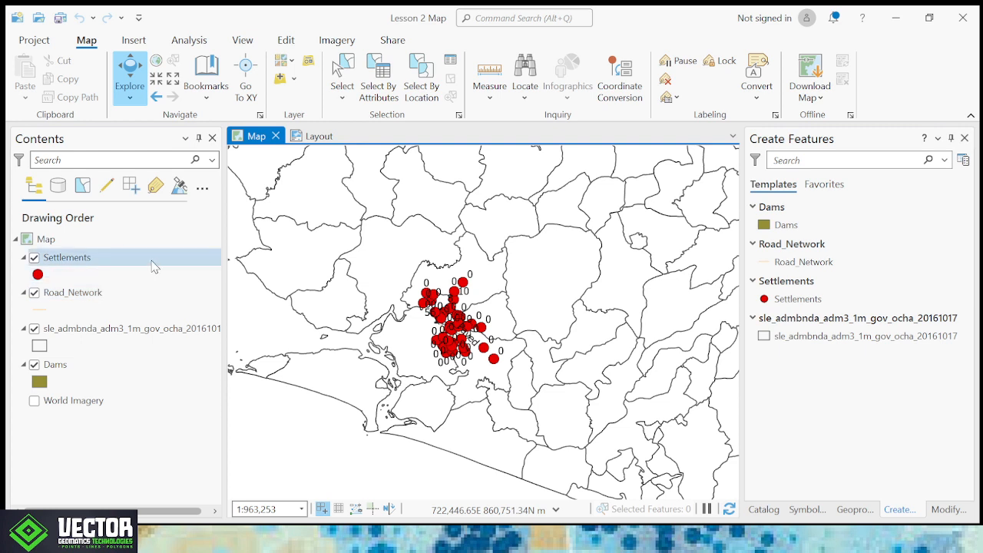
click(119, 241)
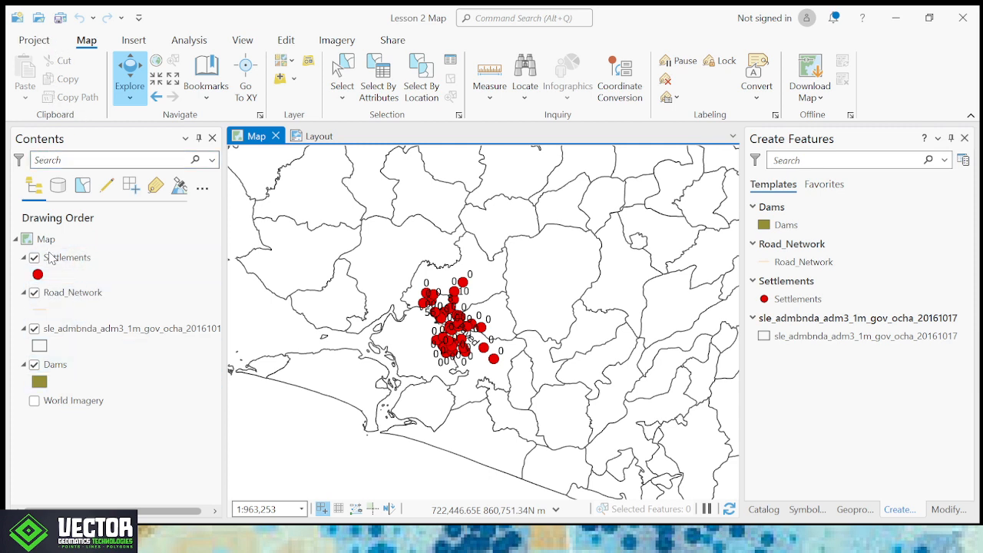
click(89, 263)
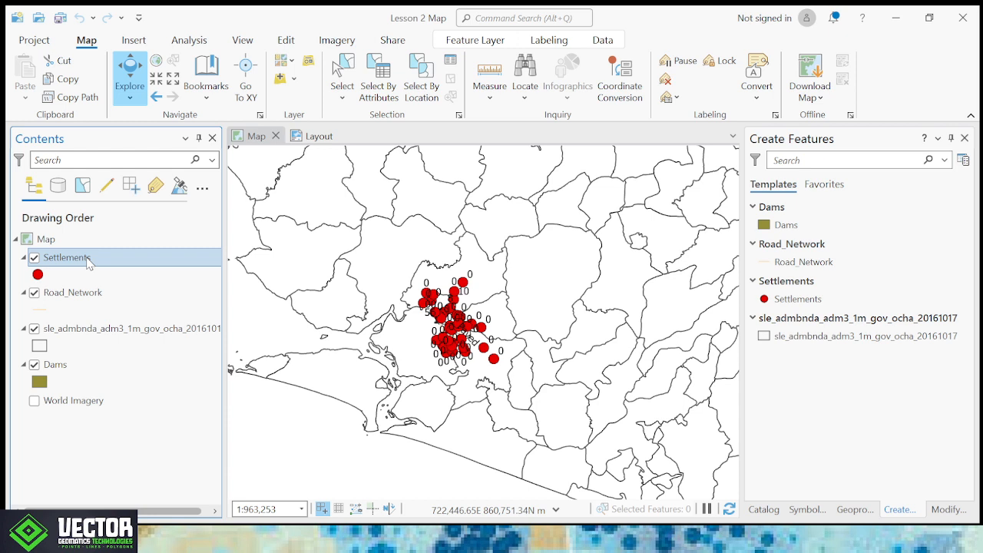
double_click(89, 264)
key(ctrl+t)
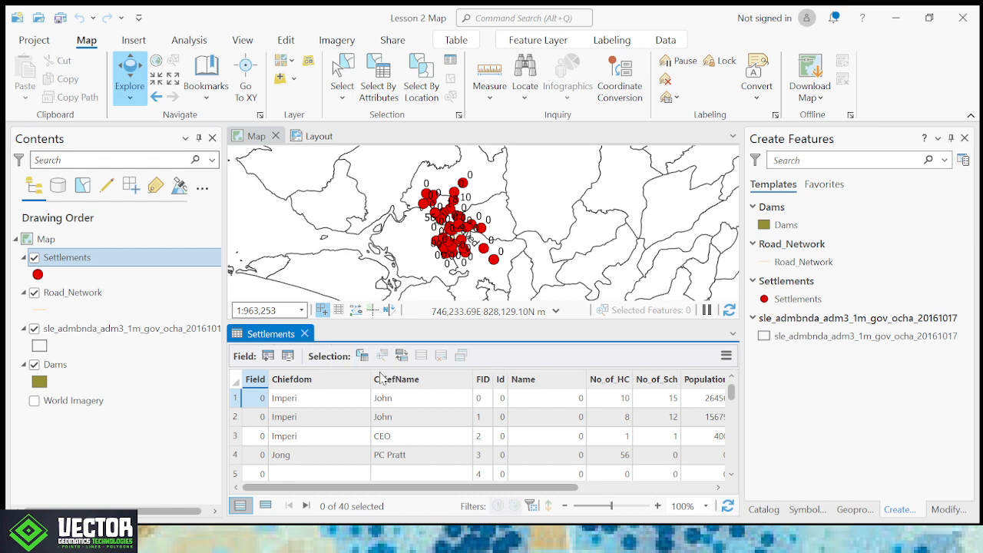
Step: Select the XCoord field in the Settlements table and examine its values from the first to the last record
drag(339, 494, 345, 494)
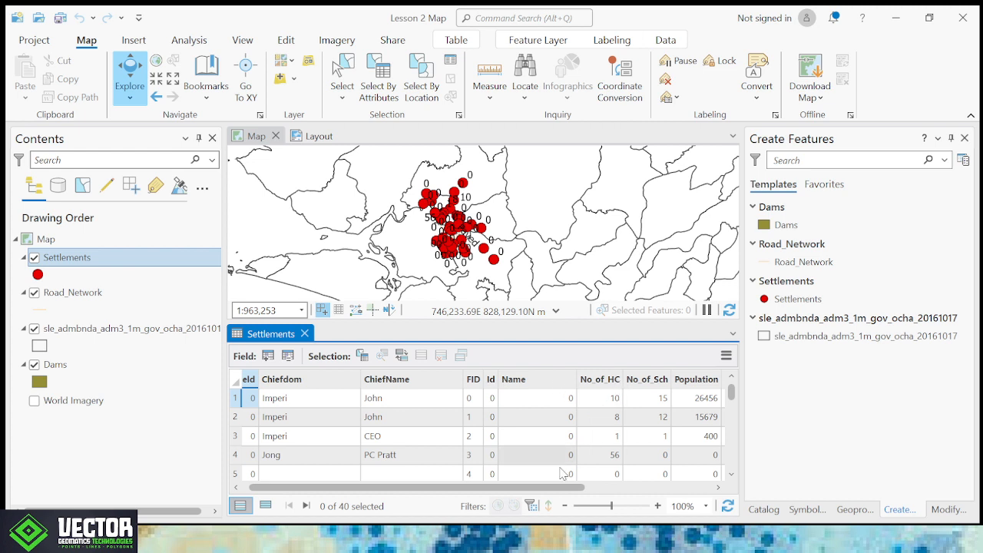
drag(522, 490, 676, 482)
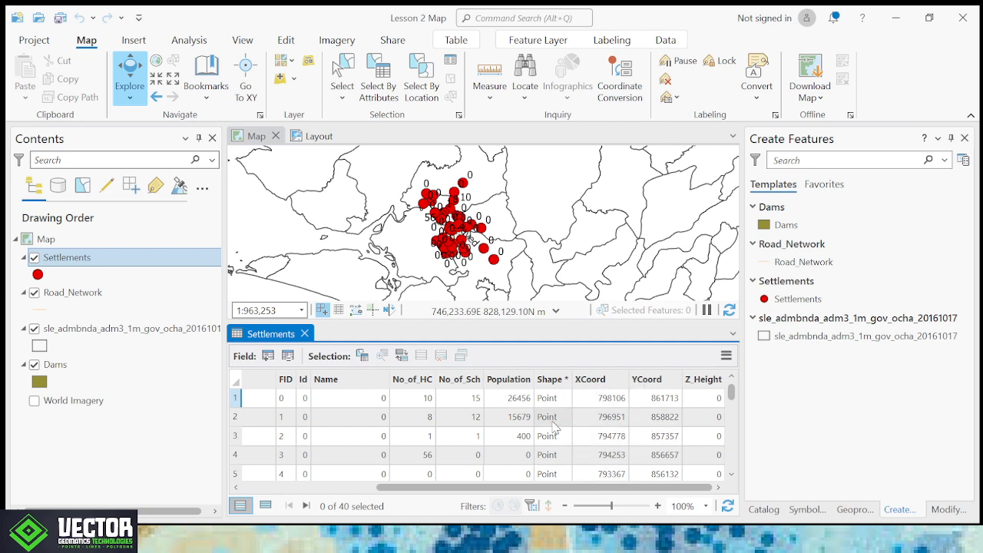
click(593, 379)
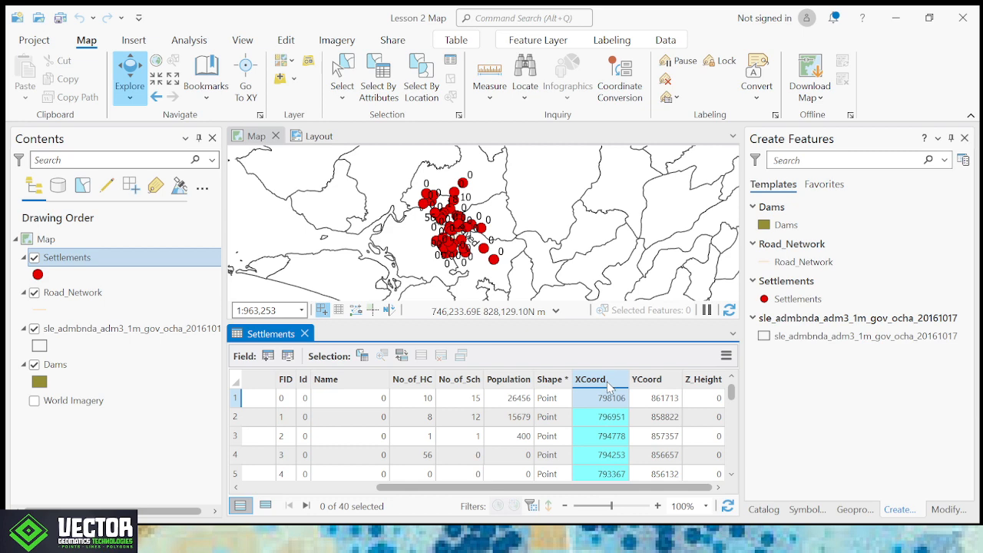
scroll(606, 430, down, 12)
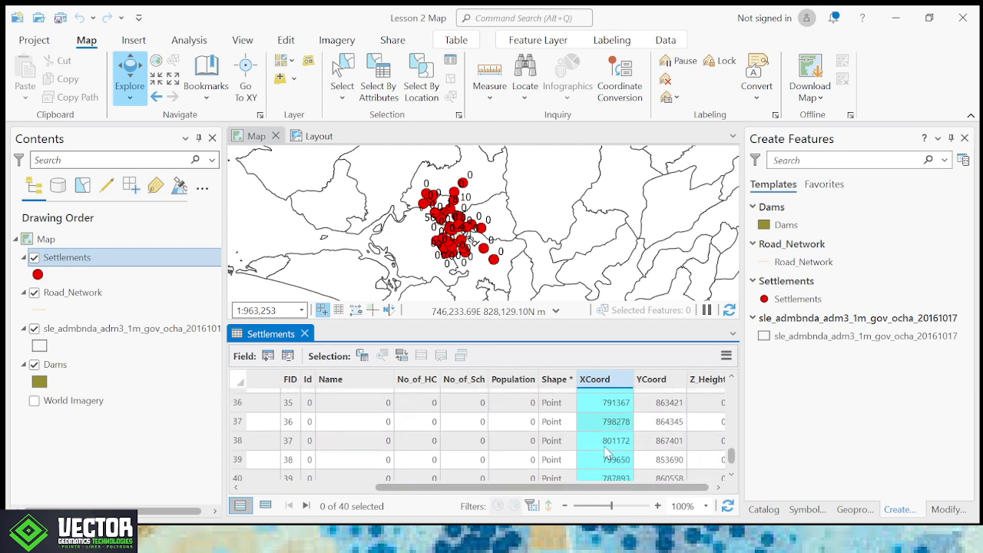
scroll(606, 453, up, 12)
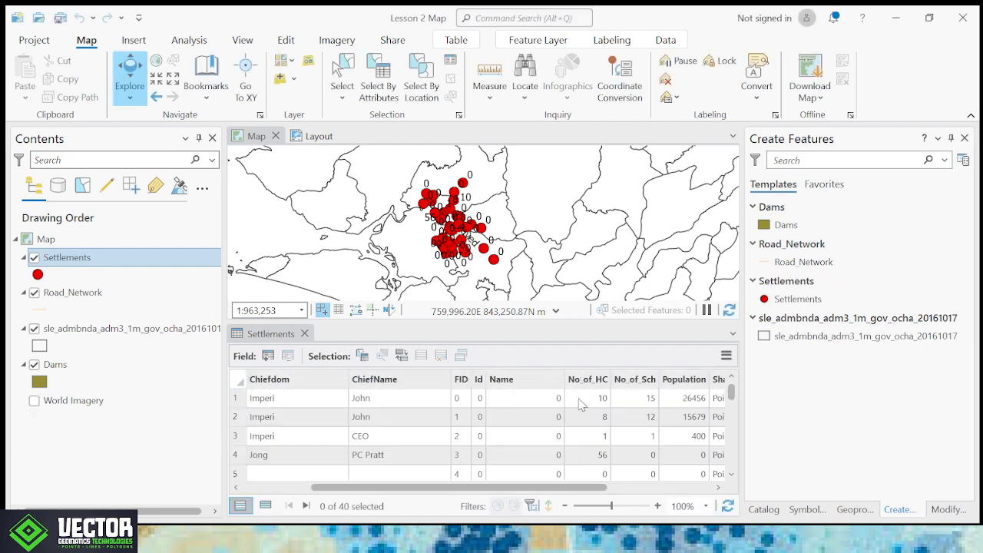
Step: Review the XCoord values of the settlements again and select the YCoord field
drag(560, 488, 627, 493)
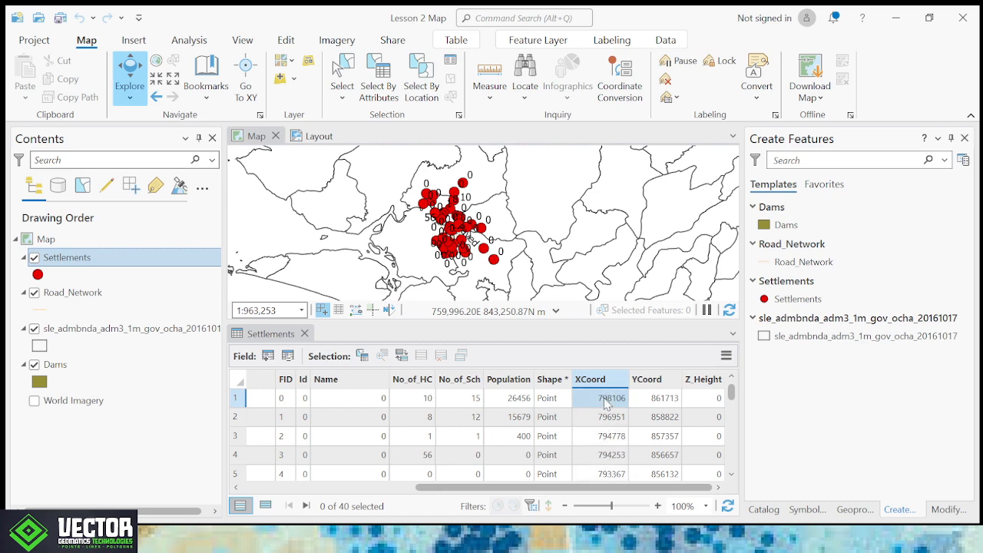
scroll(599, 449, down, 3)
scroll(599, 449, up, 3)
click(651, 384)
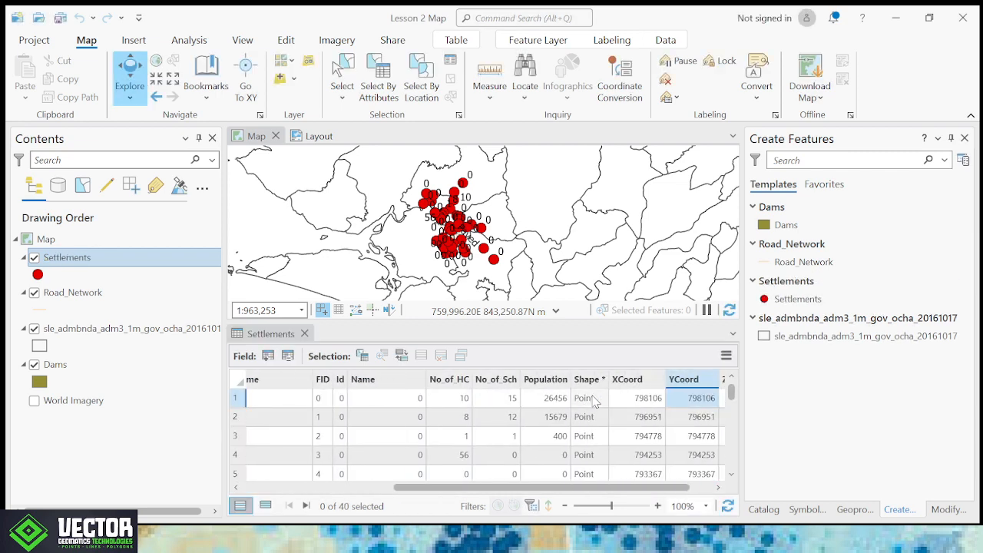
Step: Compare the YCoord values with the XCoord values across the settlement records, and close the Settlements table
drag(585, 488, 624, 496)
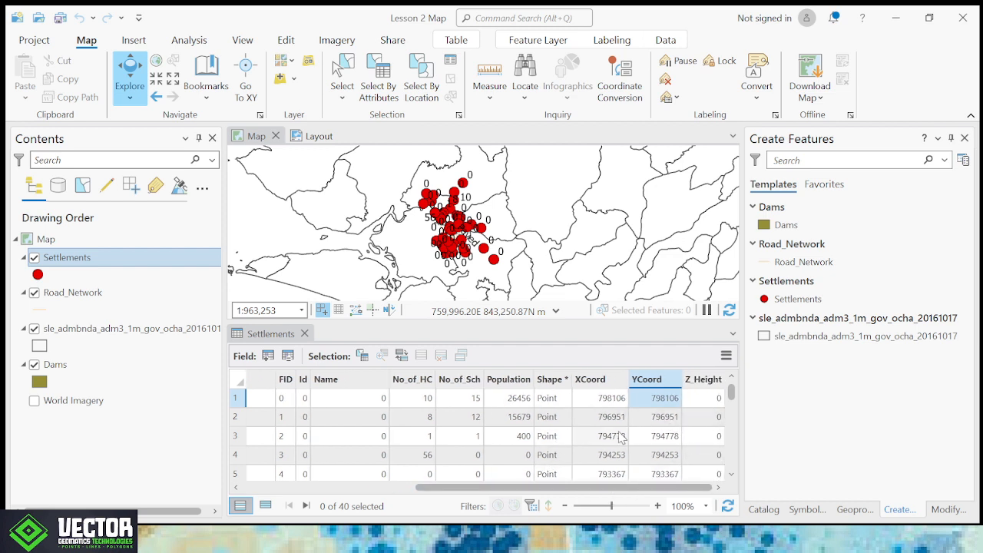
scroll(645, 430, down, 12)
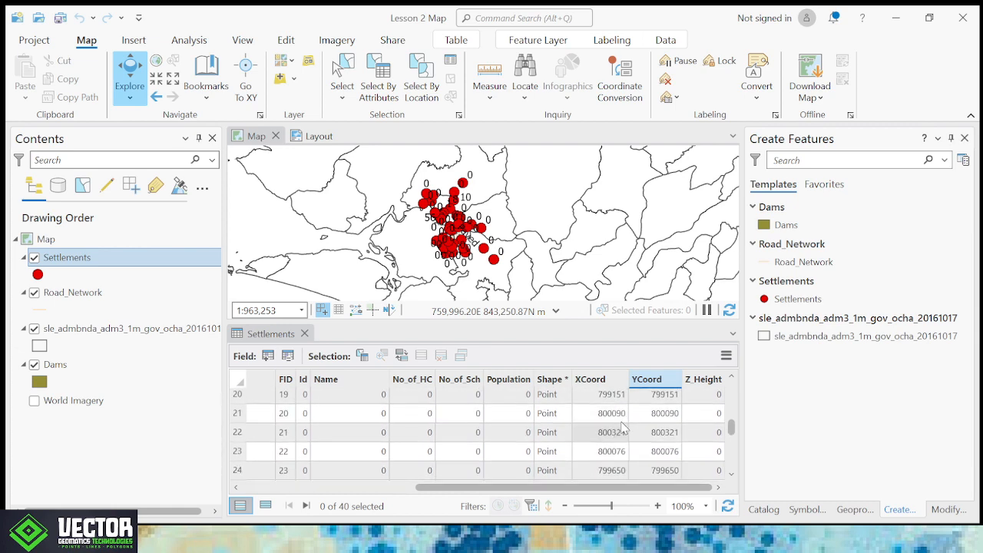
scroll(658, 453, up, 12)
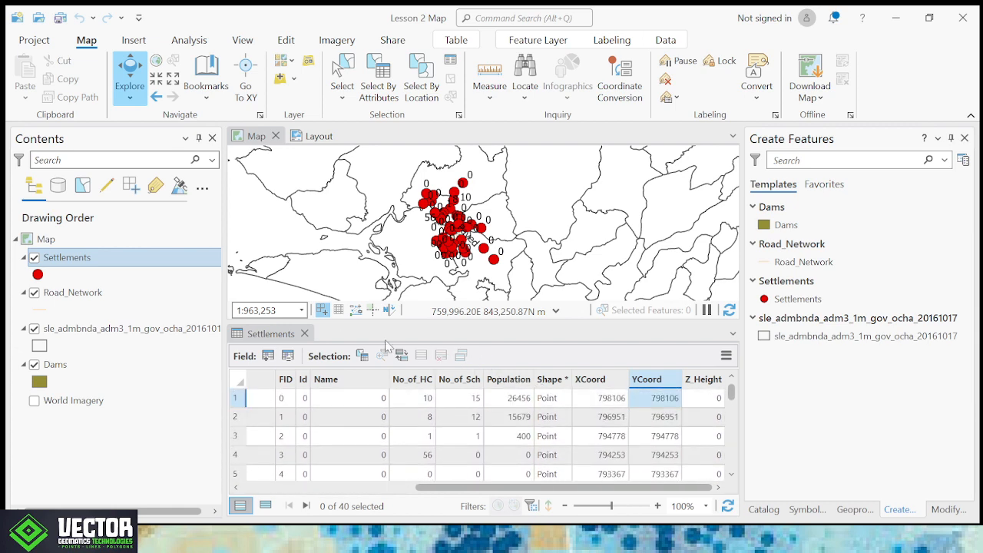
click(304, 333)
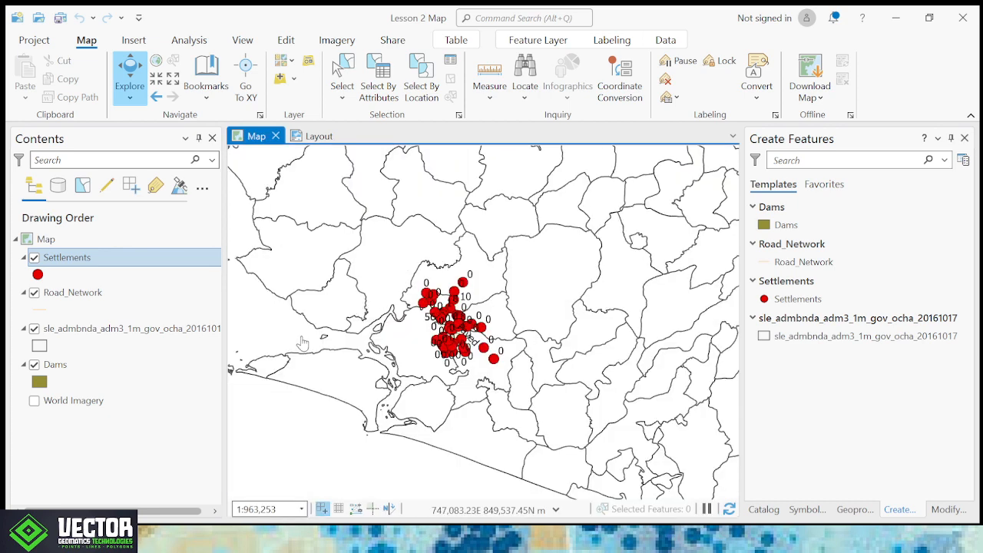
Step: Zoom the map to the Road_Network layer and open its attribute table
click(134, 300)
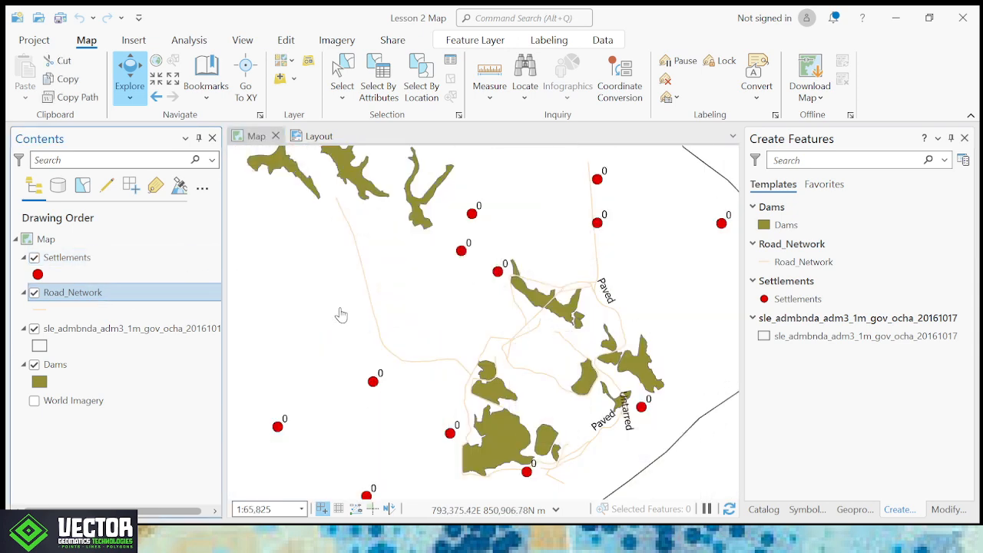
scroll(568, 389, up, 2)
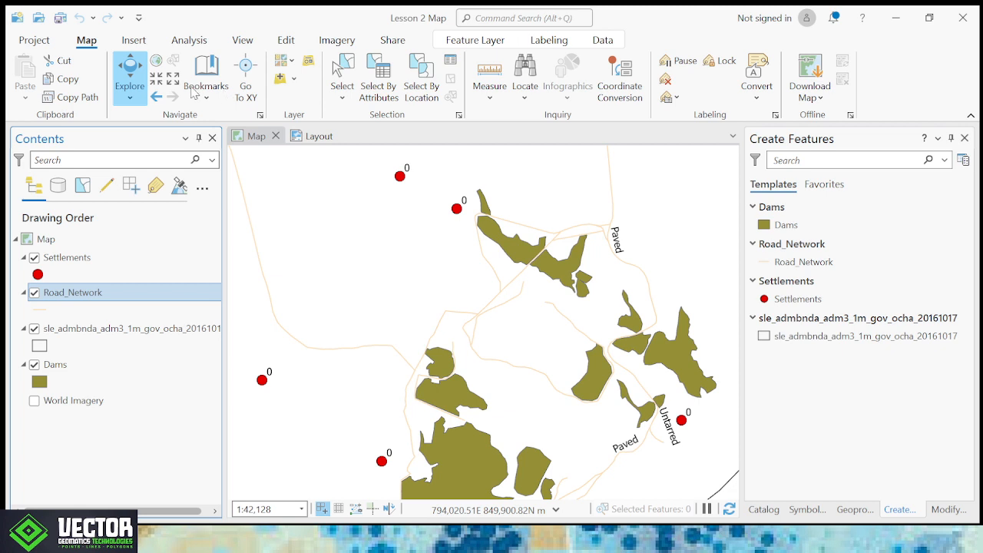
key(ctrl+t)
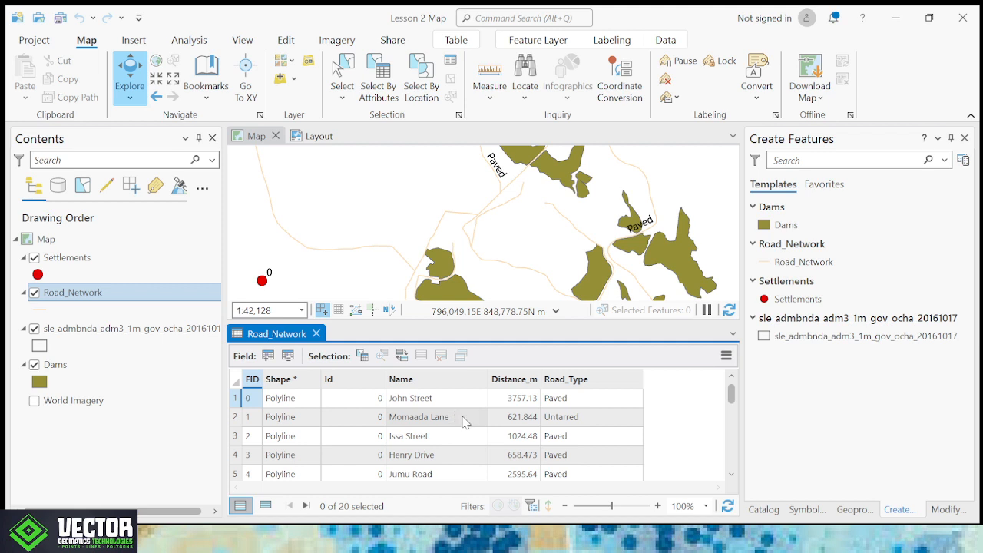
Step: Select the Distance_m field in the Road_Network table and examine its values down to the last record
click(510, 380)
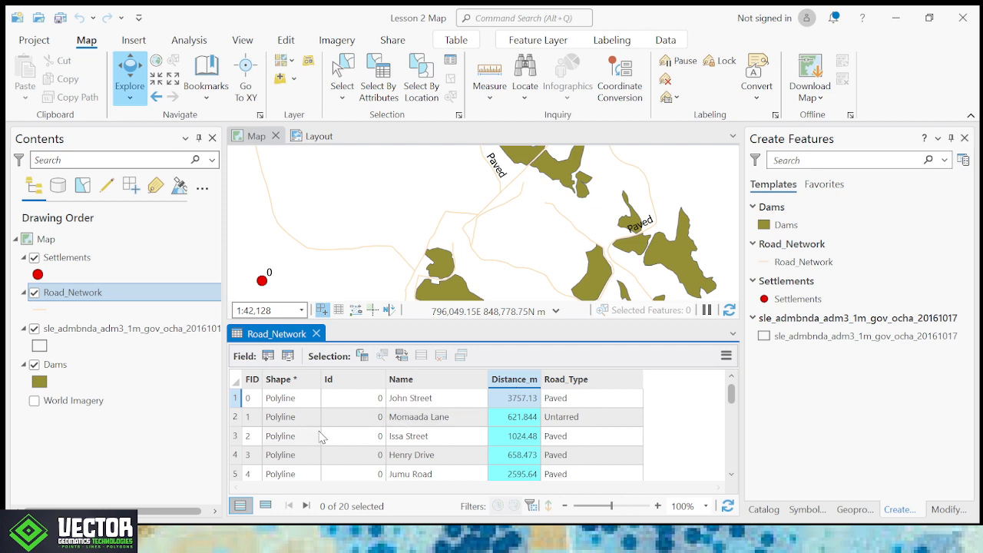
scroll(315, 445, down, 3)
scroll(315, 449, up, 3)
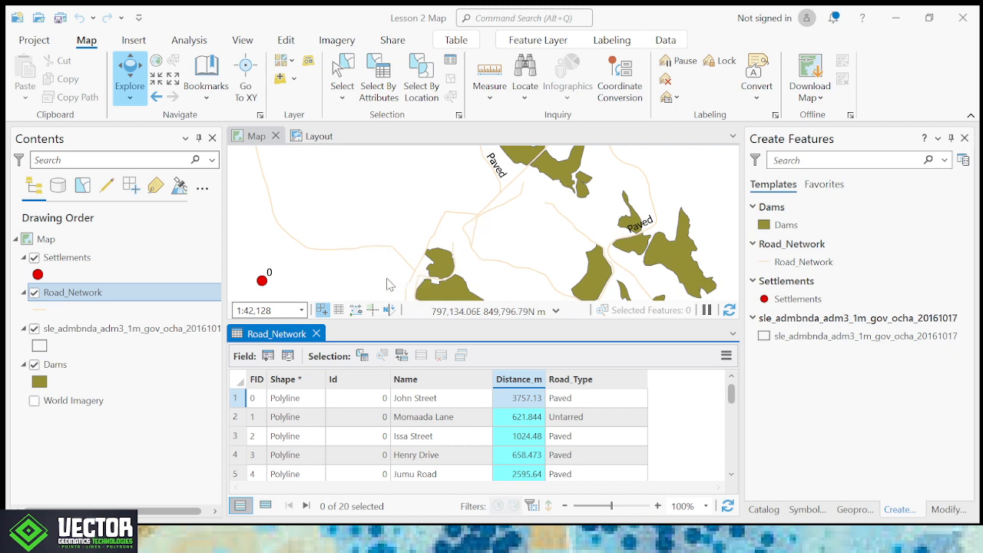
click(566, 448)
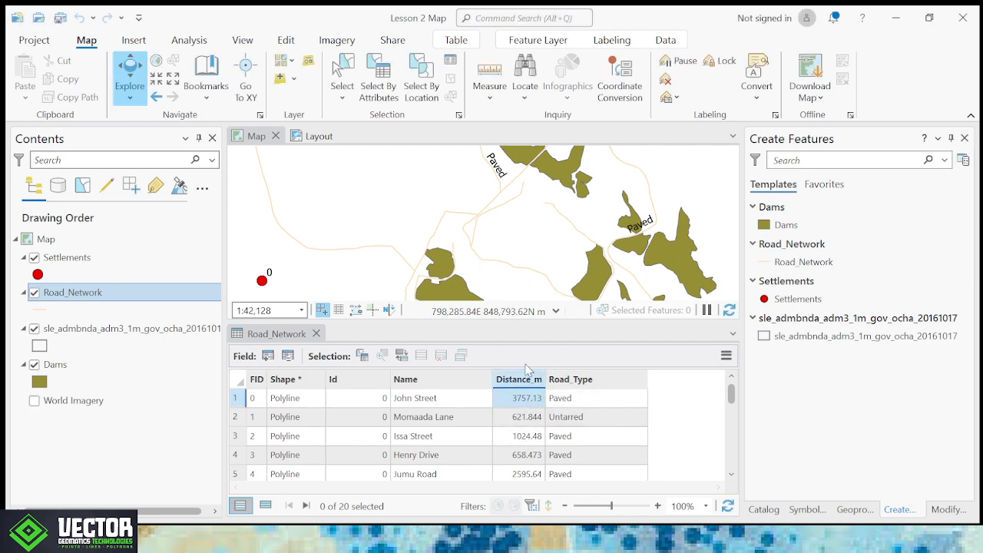
scroll(506, 415, down, 5)
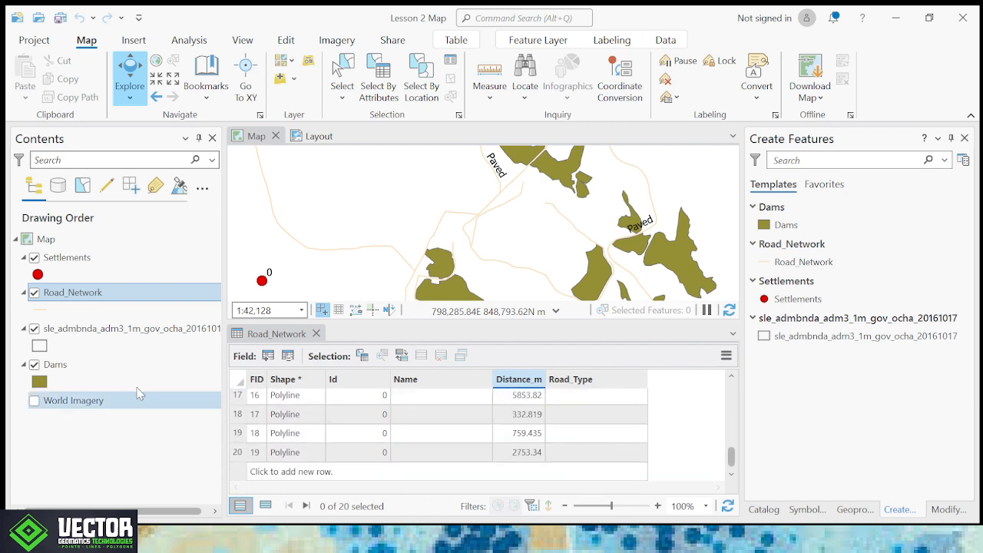
Step: Open the attribute table of the Dams layer and close the Road_Network table
click(81, 371)
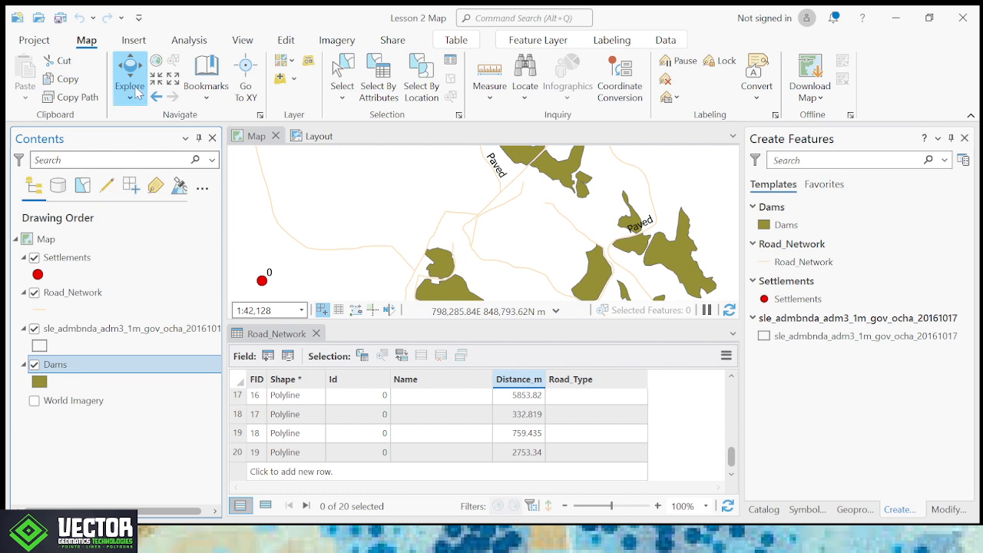
key(ctrl+t)
click(316, 335)
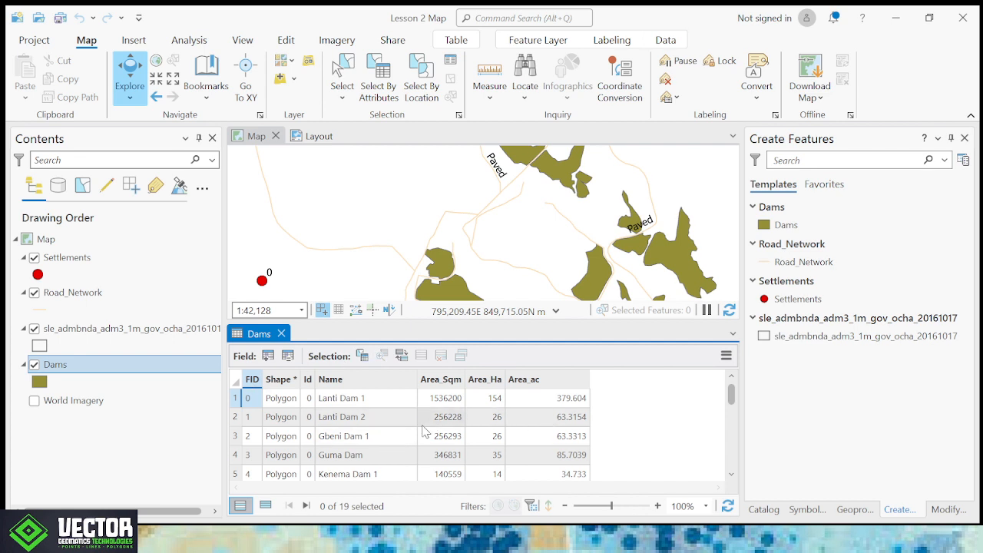
Step: Select the Area_Sqm field in the Dams table and examine the area values of the dam records
click(450, 384)
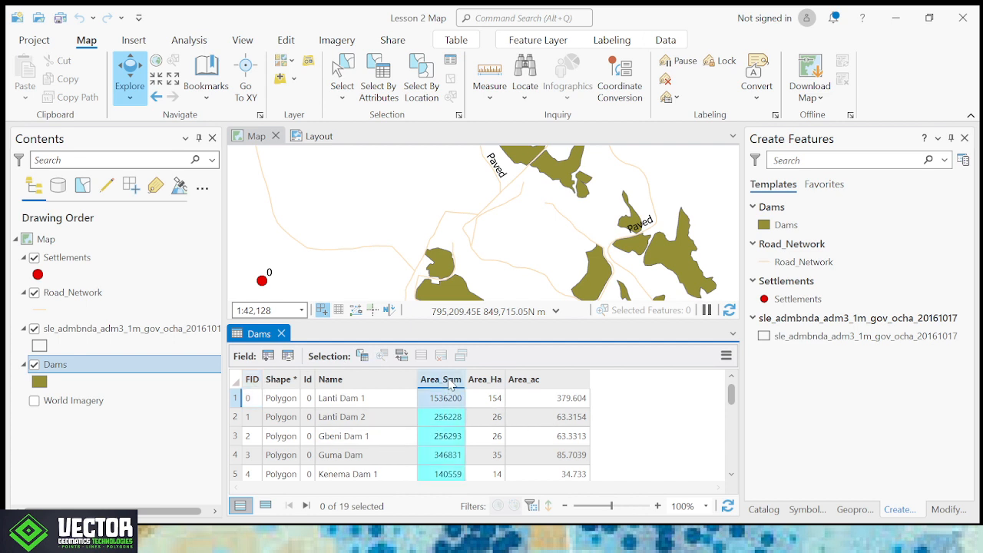
scroll(445, 453, down, 5)
scroll(441, 445, up, 5)
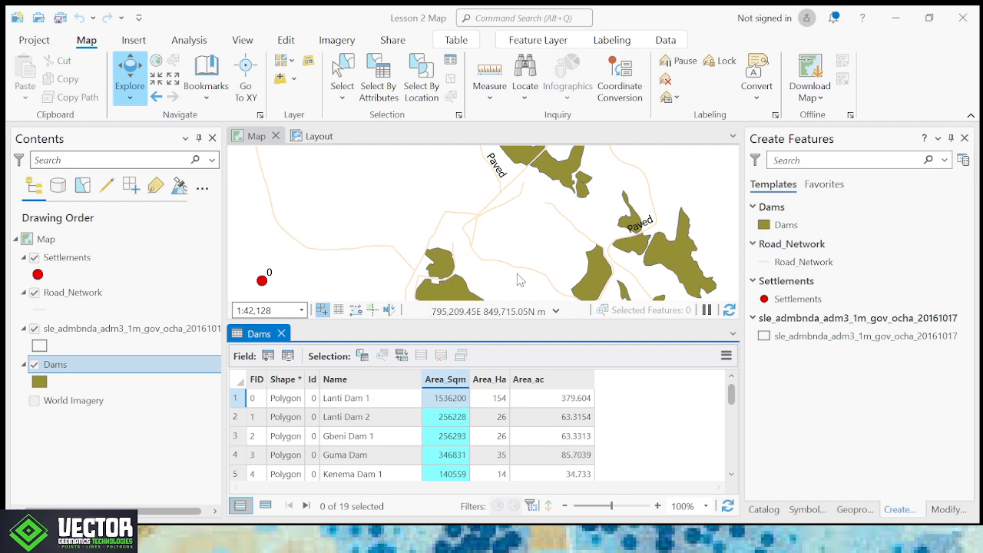
click(629, 231)
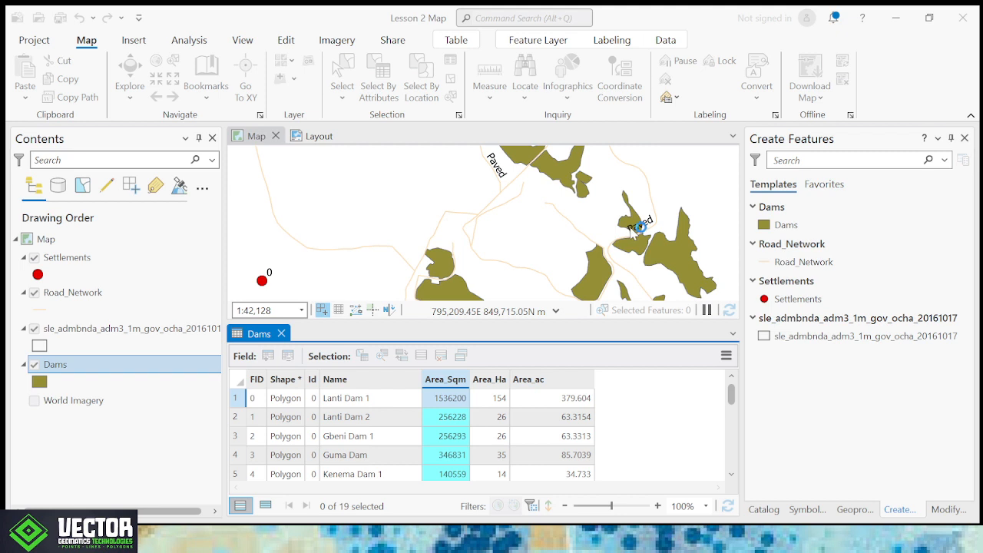